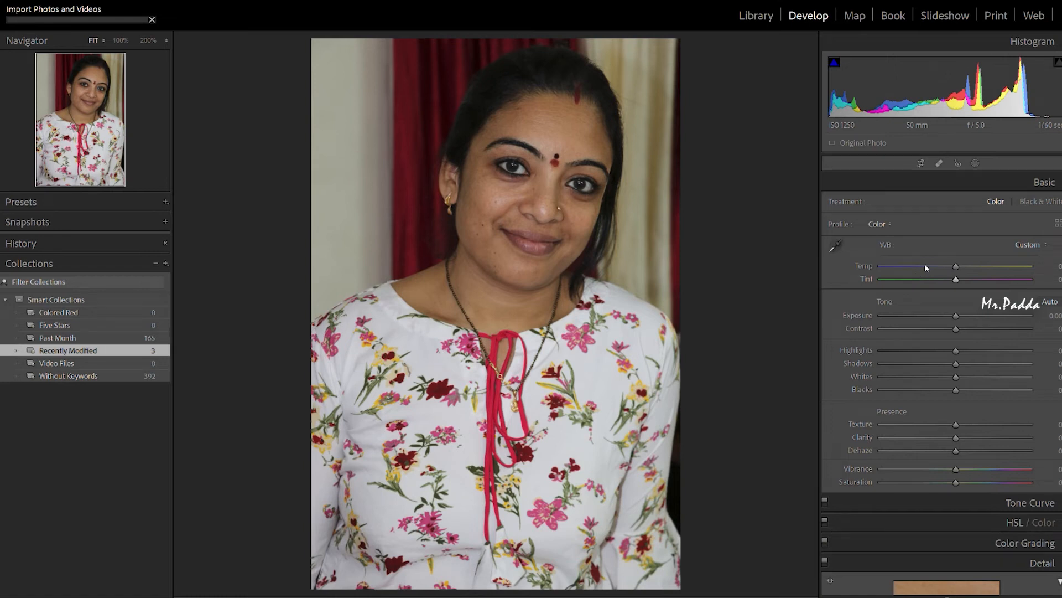
Step: Cool the white balance by setting Temp to −12 and raise the Exposure to +0.79
{"action": "left_click_drag", "start_coordinate": [955, 262], "coordinate": [946, 259]}
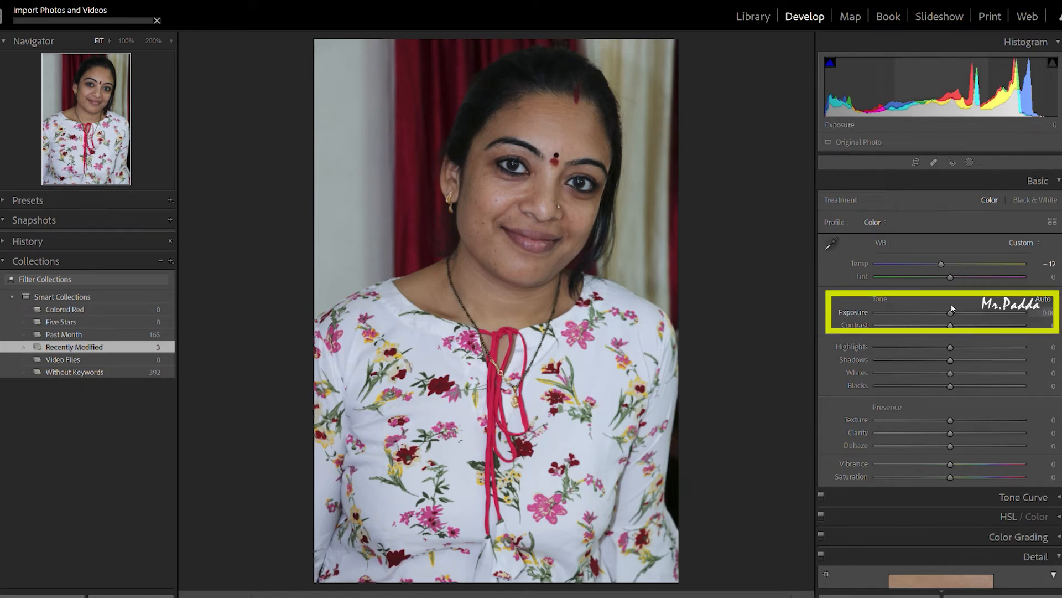
{"action": "left_click_drag", "start_coordinate": [951, 310], "coordinate": [953, 310]}
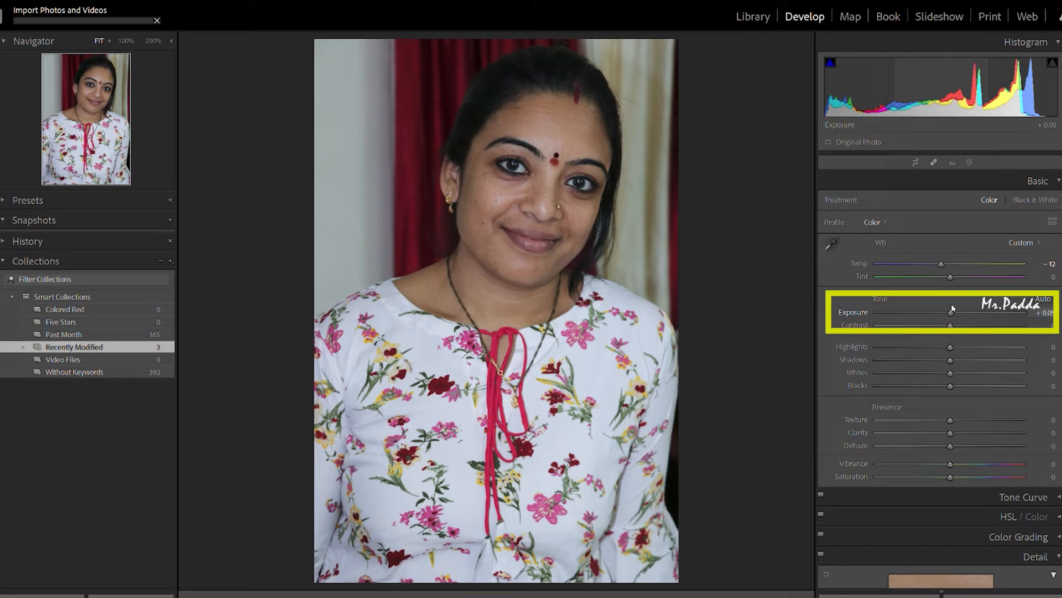
{"action": "left_click_drag", "start_coordinate": [952, 310], "coordinate": [957, 309]}
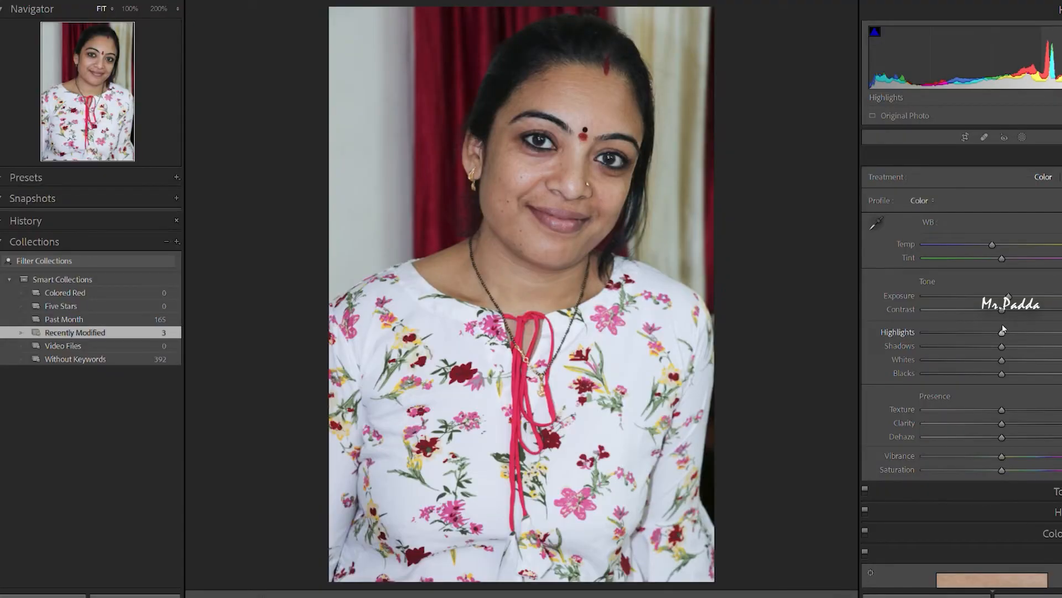
Step: Set Highlights to −62, Shadows to −9, Whites to +18 and Blacks to −18, and compare the result with the original photo
{"action": "left_click_drag", "start_coordinate": [1003, 330], "coordinate": [973, 331]}
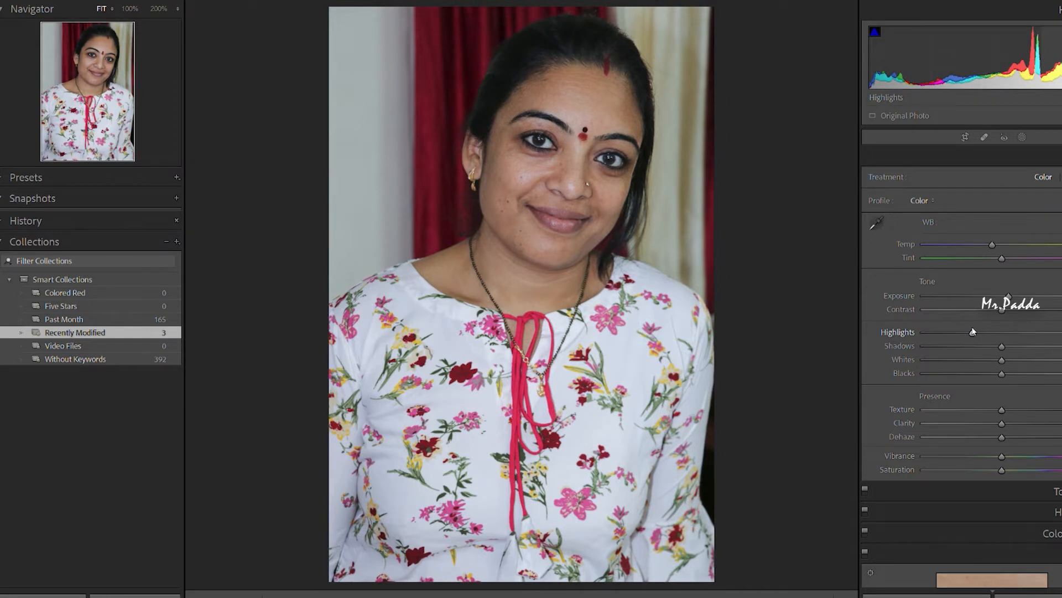
{"action": "left_click_drag", "start_coordinate": [973, 330], "coordinate": [954, 331]}
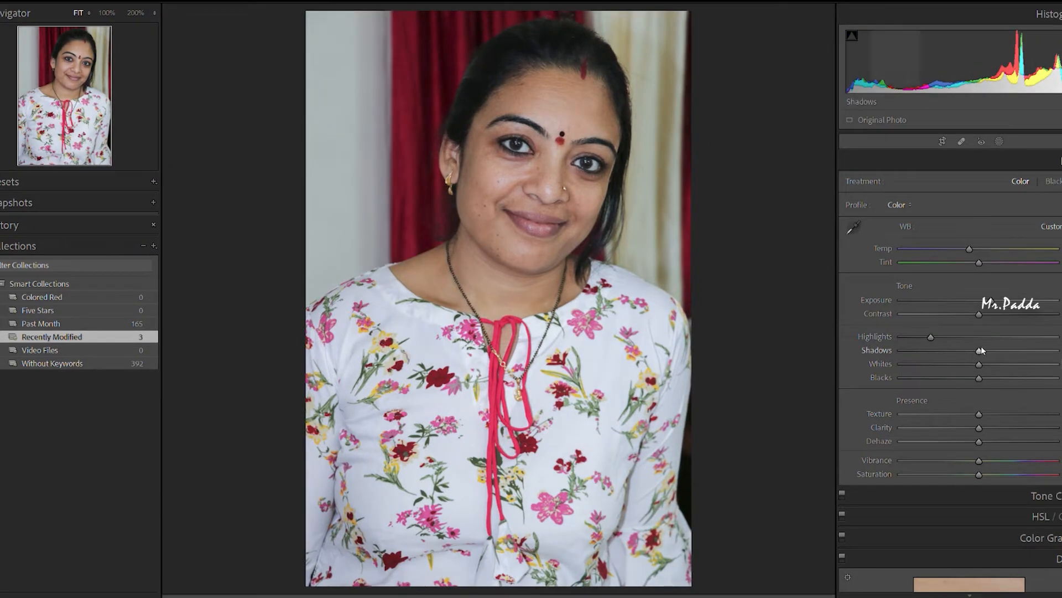
{"action": "mouse_move", "coordinate": [979, 350]}
{"action": "left_mouse_down"}
{"action": "mouse_move", "coordinate": [996, 350]}
{"action": "mouse_move", "coordinate": [956, 345]}
{"action": "mouse_move", "coordinate": [970, 345]}
{"action": "left_mouse_up"}
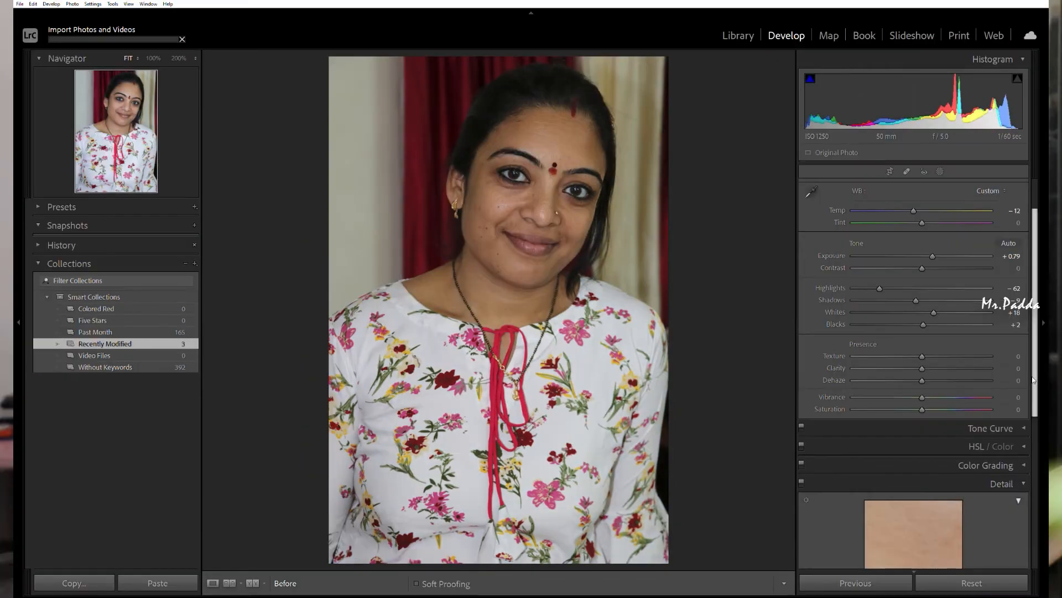
{"action": "key", "text": "backslash"}
{"action": "key", "text": "backslash"}
{"action": "key", "text": "backslash"}
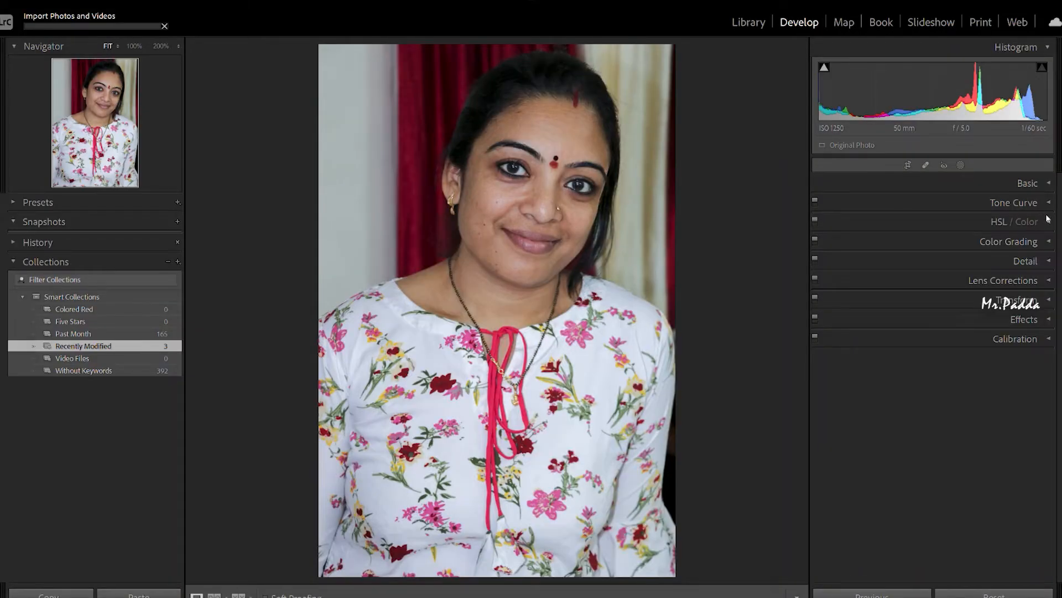
Step: Shift the Red hue slightly toward magenta, and try a strong shift of the Magenta hue toward purple before resetting it
{"action": "left_click", "coordinate": [1047, 221]}
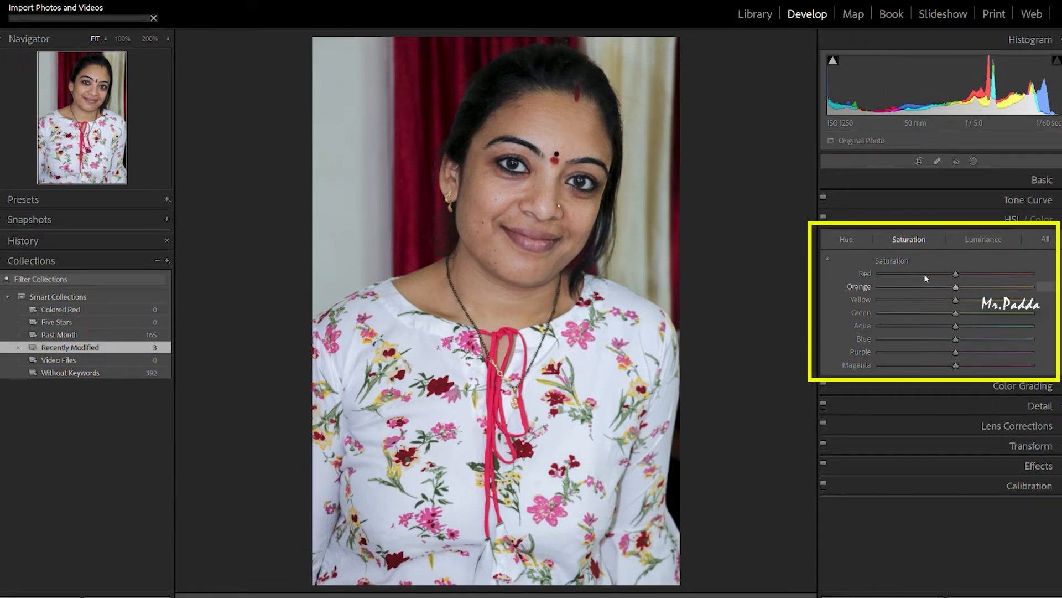
{"action": "left_click", "coordinate": [856, 237]}
{"action": "mouse_move", "coordinate": [955, 273]}
{"action": "left_mouse_down"}
{"action": "mouse_move", "coordinate": [883, 271]}
{"action": "mouse_move", "coordinate": [936, 272]}
{"action": "left_mouse_up"}
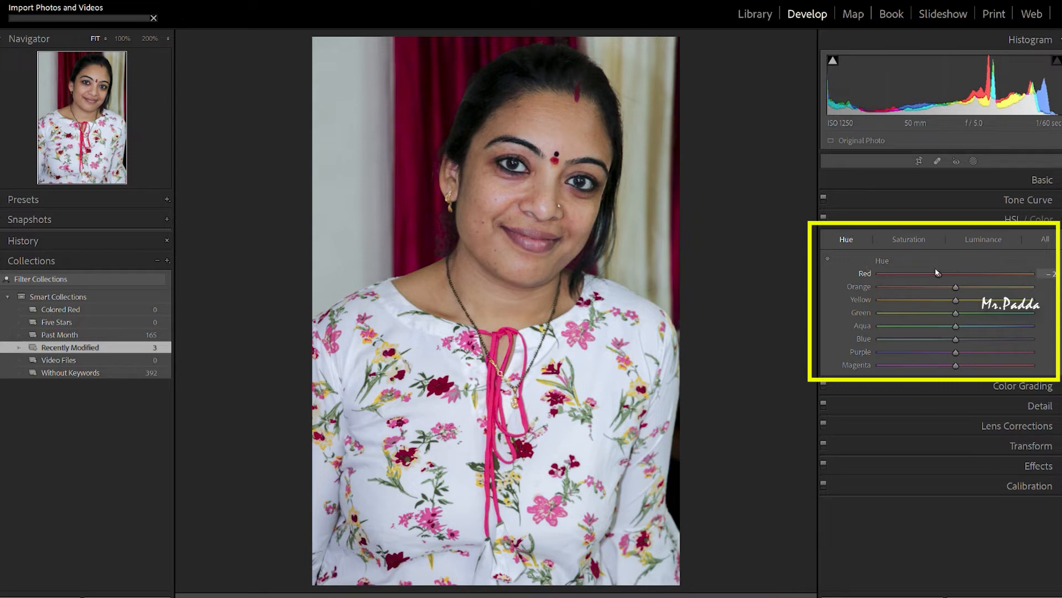
{"action": "left_click_drag", "start_coordinate": [955, 365], "coordinate": [900, 365]}
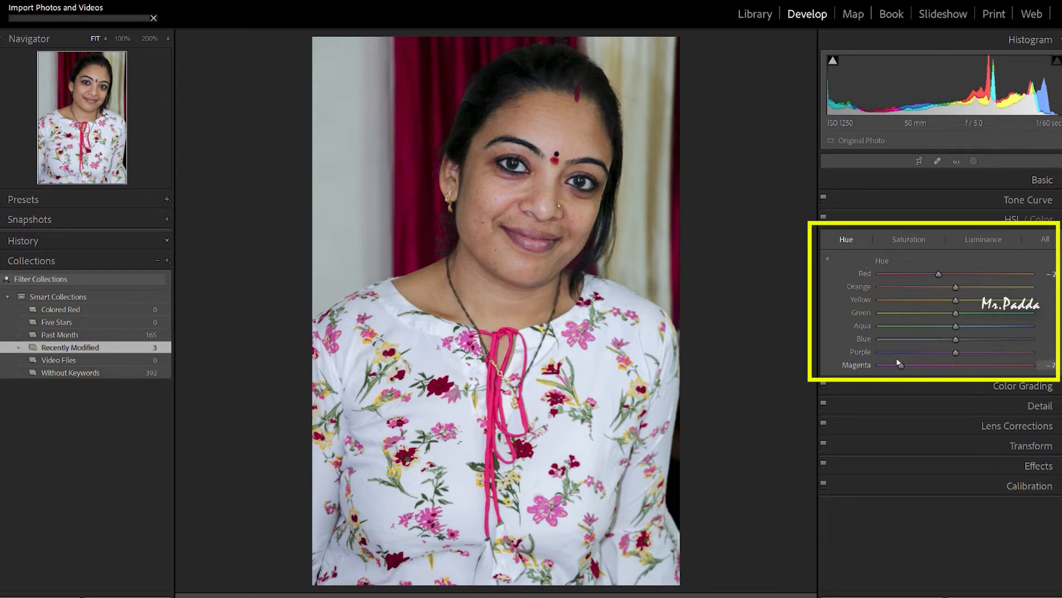
{"action": "double_click", "coordinate": [946, 365]}
Step: Raise the Red saturation to +19 and check the effect on the face up close
{"action": "left_click", "coordinate": [908, 239]}
{"action": "left_click_drag", "start_coordinate": [944, 267], "coordinate": [971, 264]}
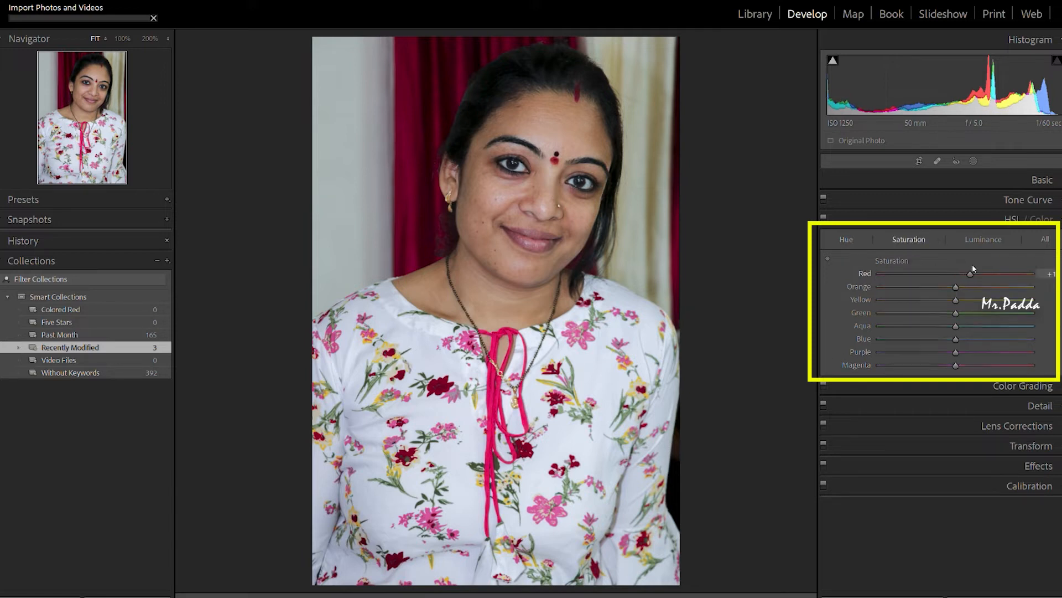
{"action": "left_click", "coordinate": [538, 233]}
{"action": "left_click", "coordinate": [538, 234]}
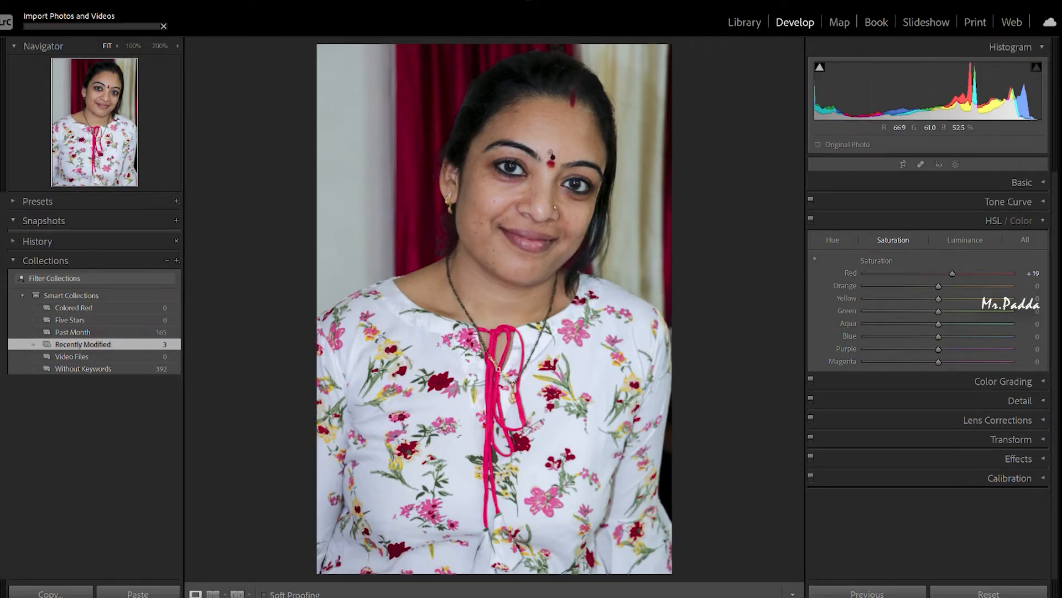
Step: Heal the small blemishes on the cheek beside the earring, the nose and the jawline with the spot brush at size 26
{"action": "left_click", "coordinate": [490, 201]}
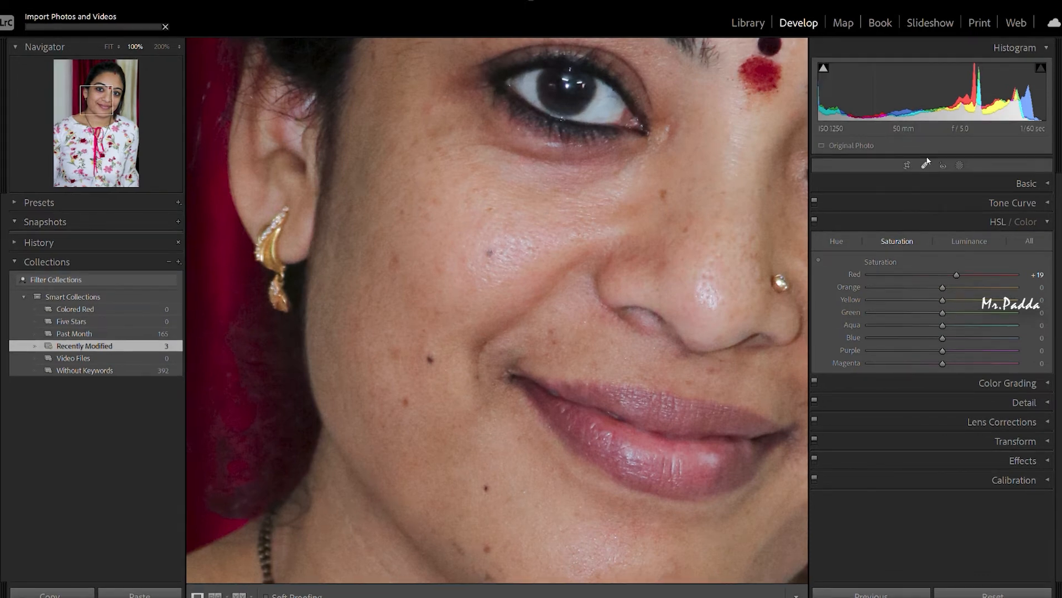
{"action": "left_click", "coordinate": [926, 164]}
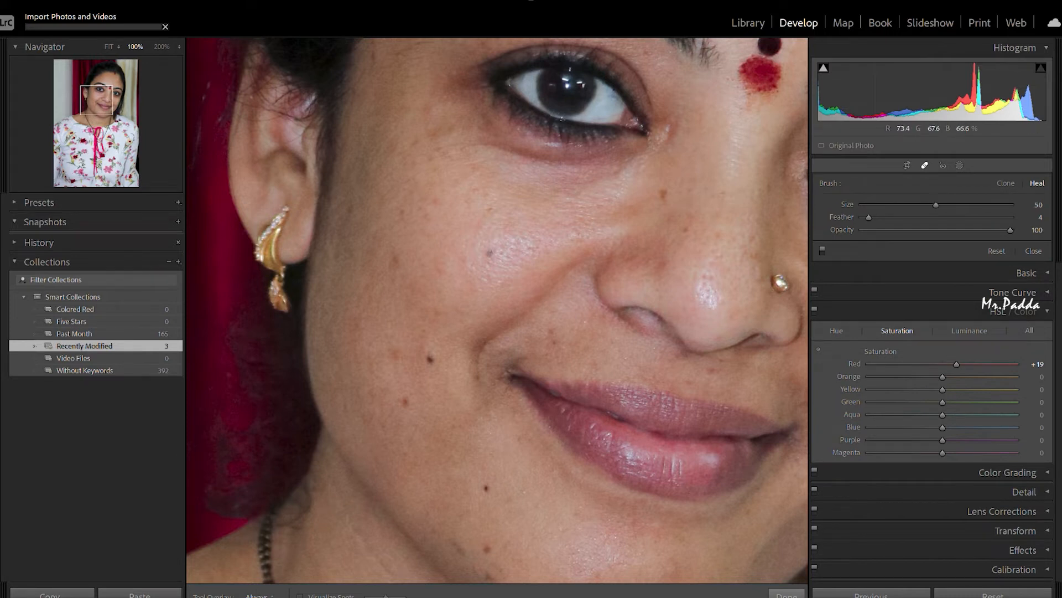
{"action": "left_click", "coordinate": [489, 253]}
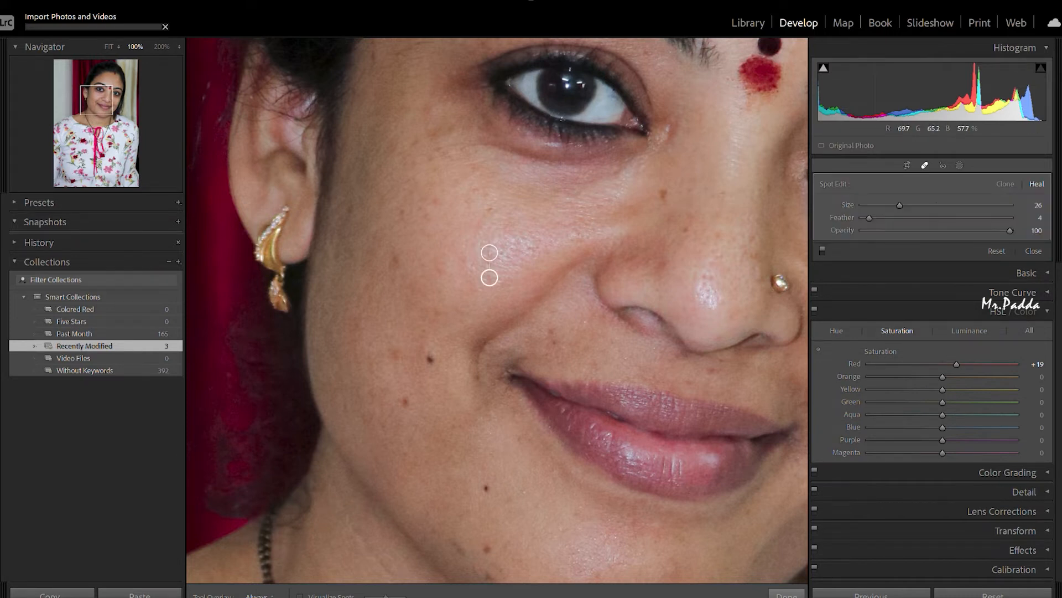
{"action": "left_click", "coordinate": [663, 194]}
{"action": "left_click", "coordinate": [686, 230]}
{"action": "left_click", "coordinate": [489, 208]}
{"action": "left_click", "coordinate": [400, 212]}
{"action": "left_click", "coordinate": [393, 353]}
{"action": "left_click", "coordinate": [394, 261]}
{"action": "left_click", "coordinate": [458, 550]}
{"action": "left_click", "coordinate": [486, 549]}
{"action": "left_click", "coordinate": [423, 516]}
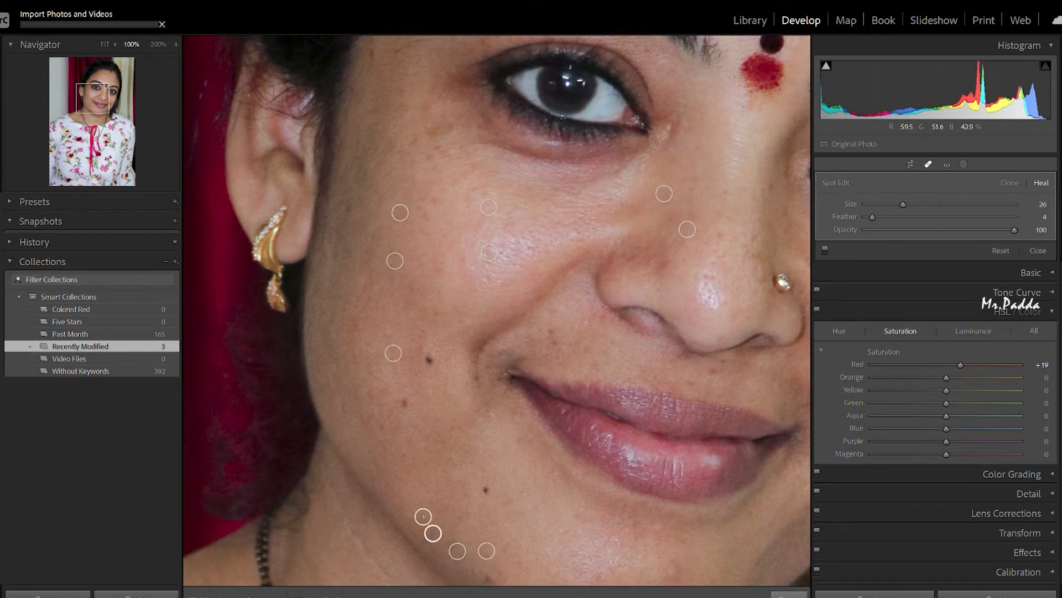
{"action": "left_click", "coordinate": [928, 164]}
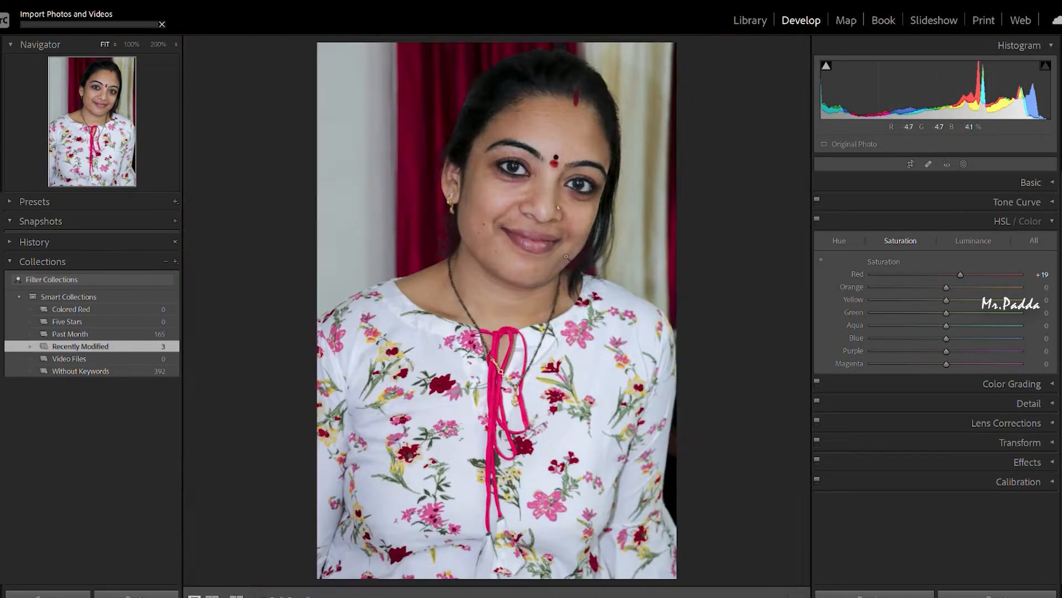
Step: Heal the spots on the lower cheek, the chin and above the upper lip at brush size 28, deleting the last misplaced spot
{"action": "left_click", "coordinate": [595, 267]}
{"action": "left_click_drag", "start_coordinate": [671, 107], "coordinate": [864, 201]}
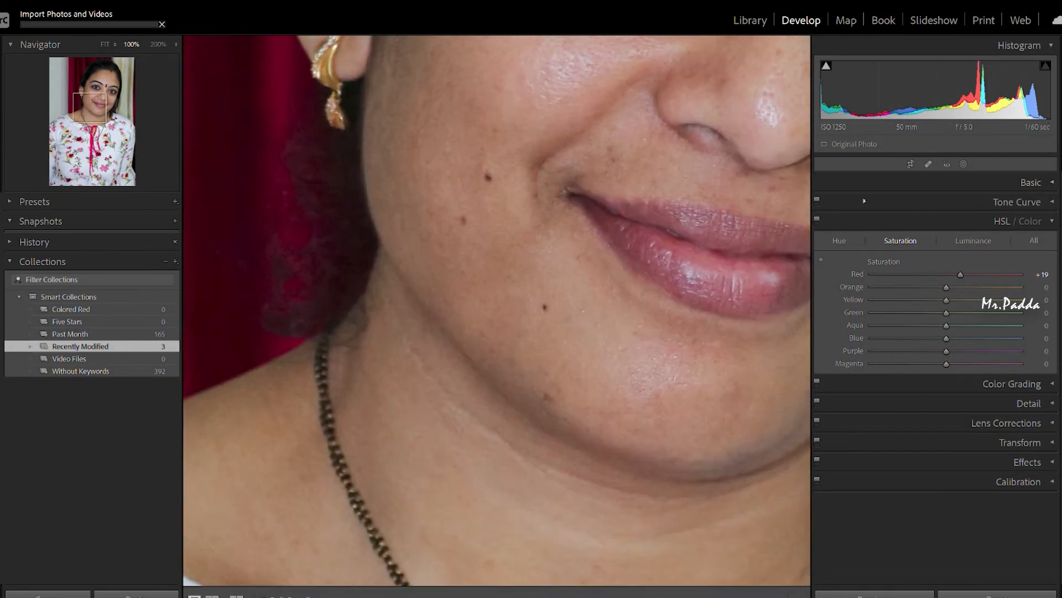
{"action": "left_click", "coordinate": [929, 163]}
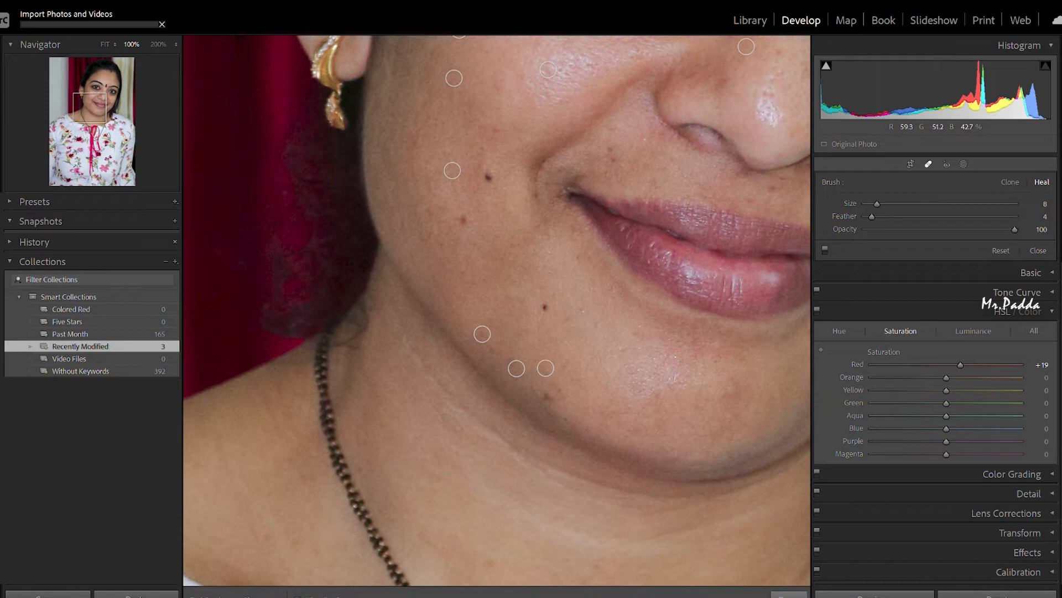
{"action": "left_click", "coordinate": [462, 220]}
{"action": "left_click", "coordinate": [546, 397]}
{"action": "left_click", "coordinate": [566, 422]}
{"action": "left_click", "coordinate": [610, 147]}
{"action": "left_click", "coordinate": [612, 158]}
{"action": "left_click", "coordinate": [771, 191]}
{"action": "left_click", "coordinate": [782, 178]}
{"action": "key", "text": "Delete"}
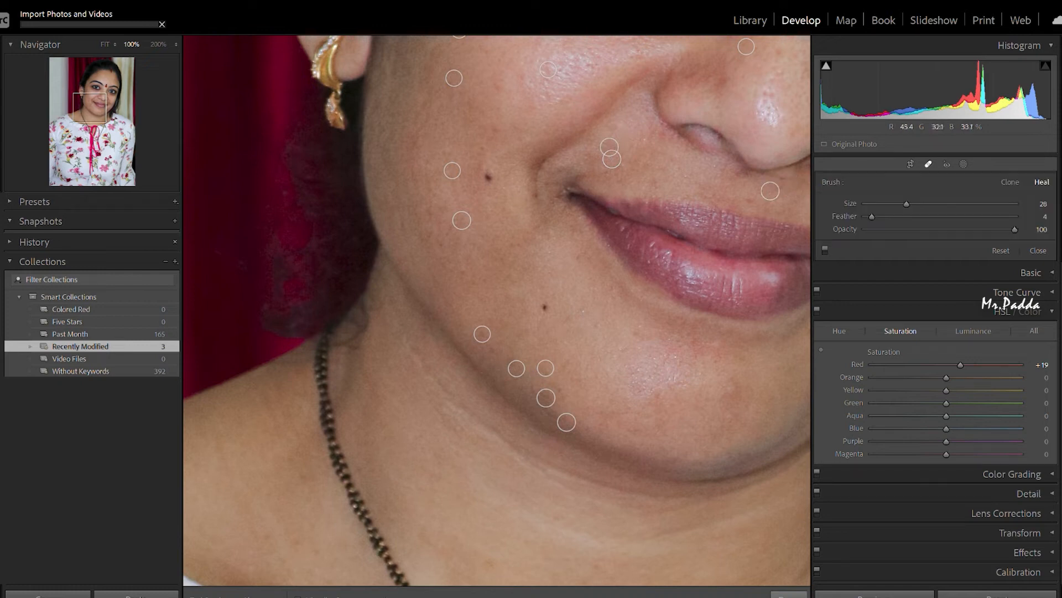
{"action": "left_click", "coordinate": [929, 163]}
Step: Heal the blemishes on the cheek beside the nose ring and the spot near the opposite corner of the mouth
{"action": "left_click_drag", "start_coordinate": [775, 144], "coordinate": [439, 332]}
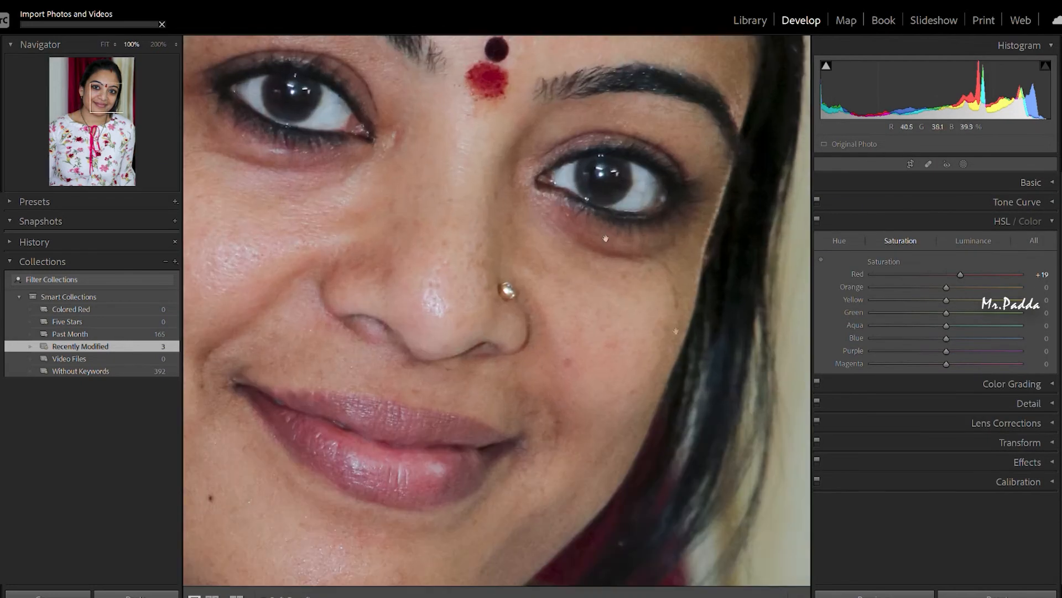
{"action": "left_click", "coordinate": [929, 165]}
{"action": "left_click", "coordinate": [565, 358]}
{"action": "left_click", "coordinate": [607, 365]}
{"action": "left_click", "coordinate": [623, 409]}
{"action": "left_click", "coordinate": [202, 386]}
{"action": "key", "text": "q"}
Step: Heal four marks on the neck at brush size 28 and check the retouched skin up close
{"action": "left_click", "coordinate": [527, 296]}
{"action": "left_click", "coordinate": [526, 296]}
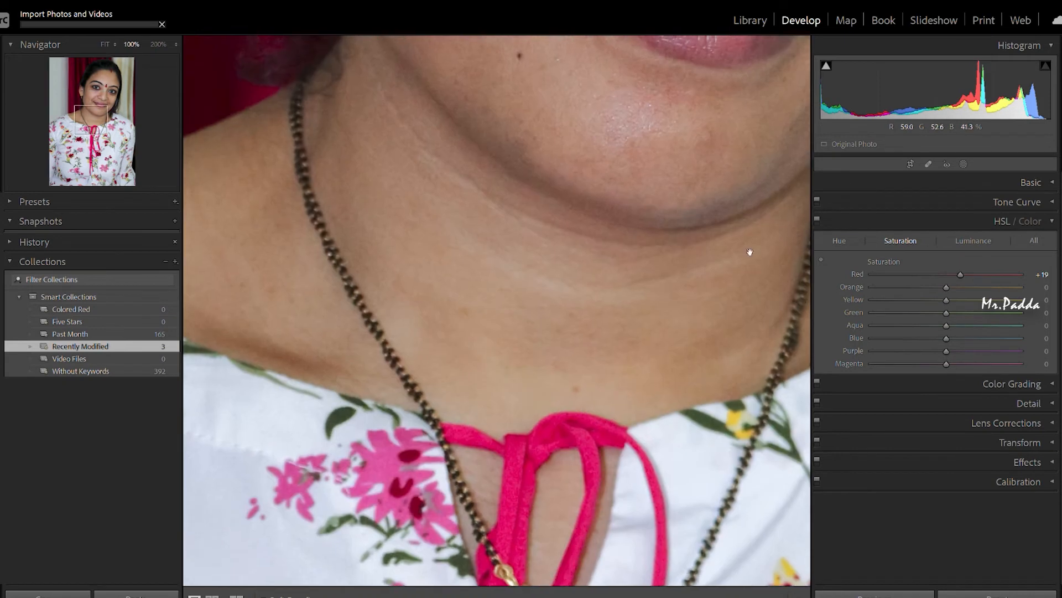
{"action": "key", "text": "q"}
{"action": "left_click", "coordinate": [463, 310]}
{"action": "left_click", "coordinate": [580, 388]}
{"action": "left_click", "coordinate": [571, 309]}
{"action": "left_click", "coordinate": [587, 329]}
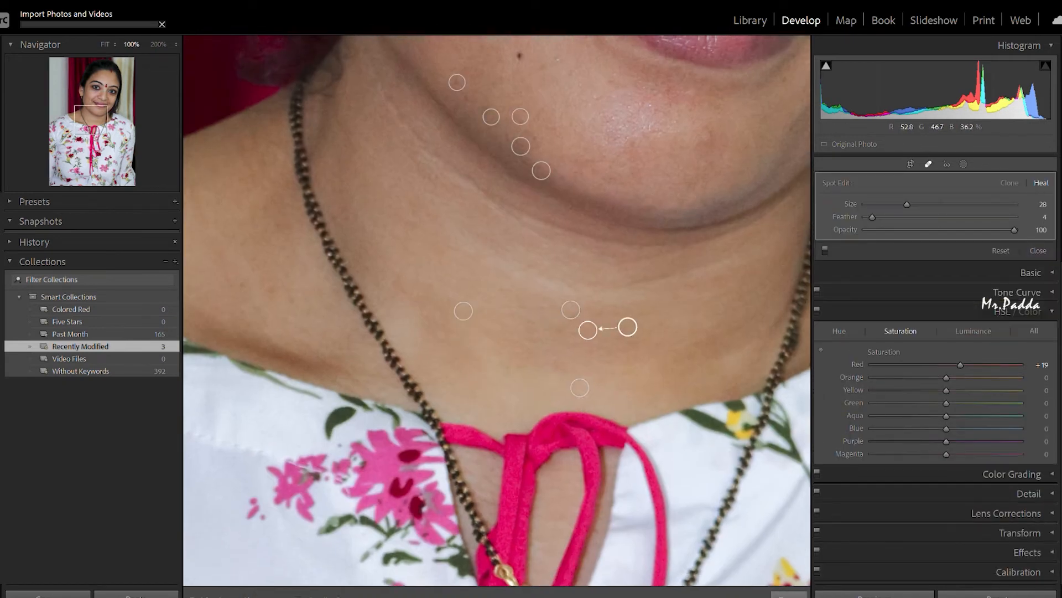
{"action": "key", "text": "q"}
{"action": "left_click", "coordinate": [650, 166]}
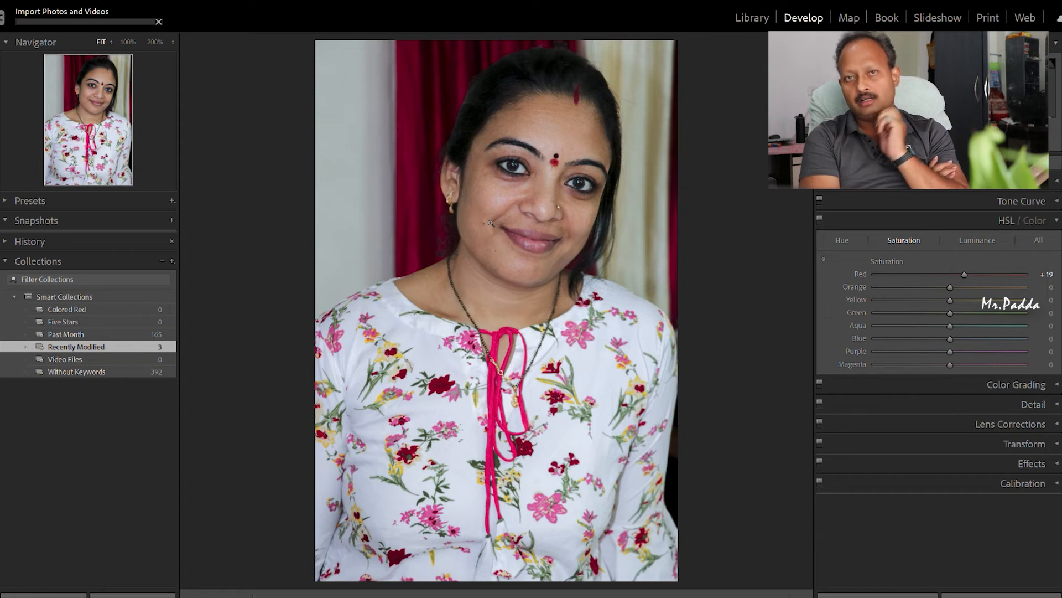
{"action": "key", "text": "q"}
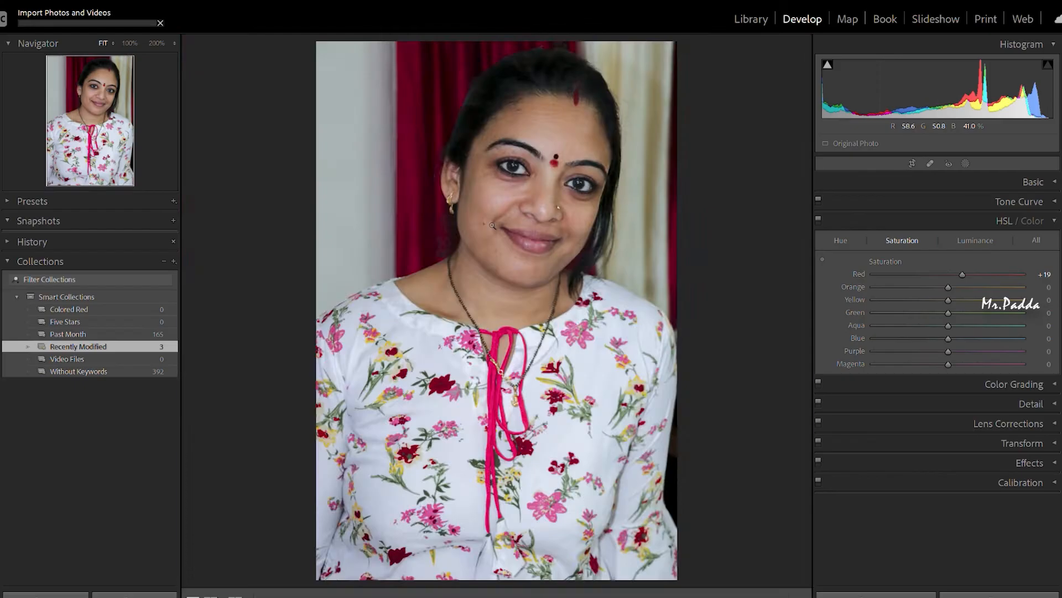
{"action": "left_click", "coordinate": [475, 203]}
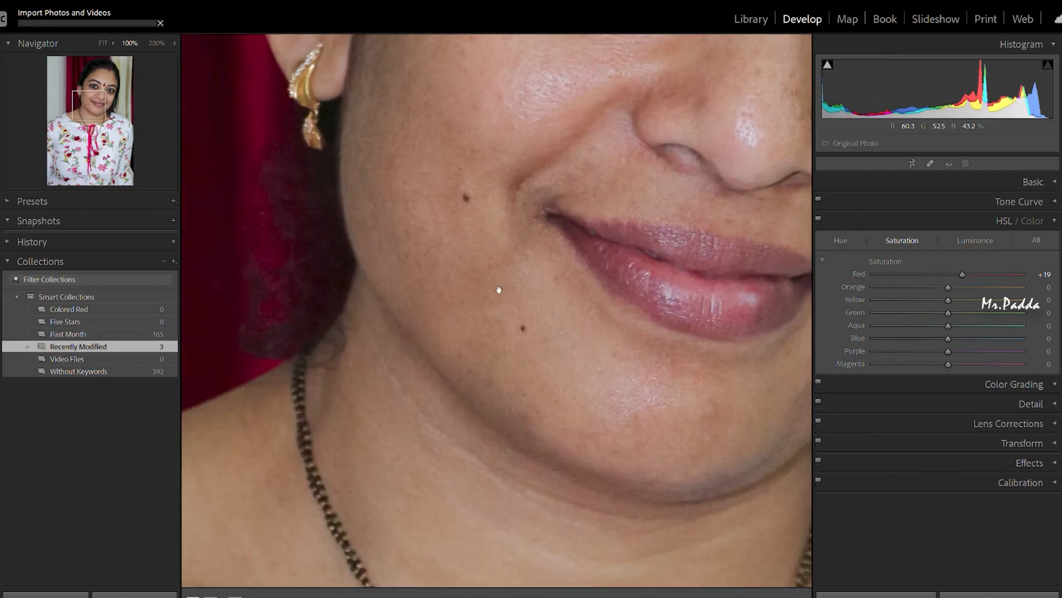
{"action": "left_click", "coordinate": [527, 315]}
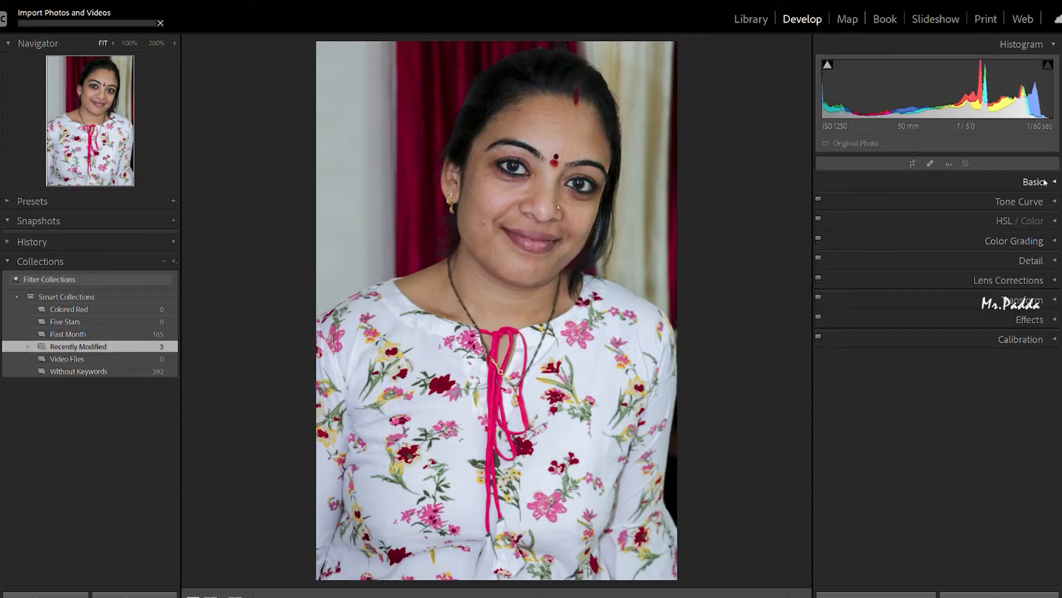
Step: Soften the skin by lowering Texture to −25 while viewing the face at 100%
{"action": "left_click", "coordinate": [1045, 182]}
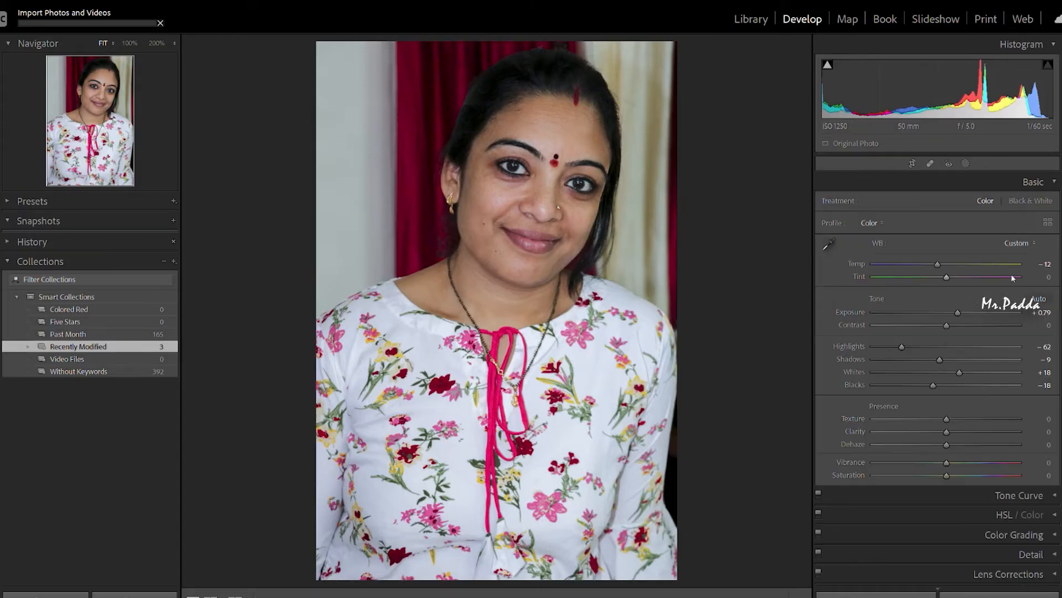
{"action": "key", "text": "z"}
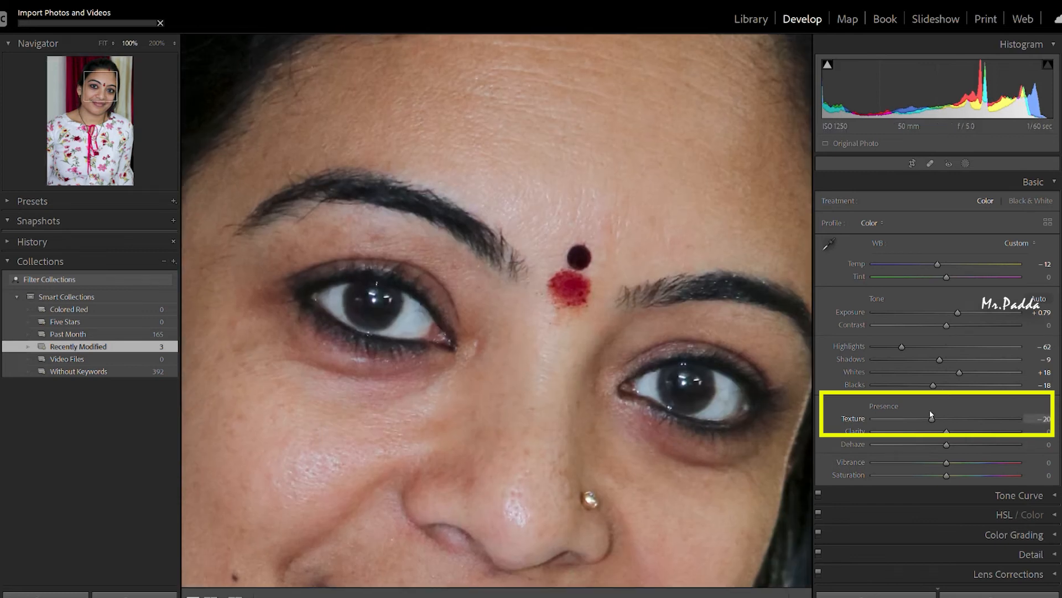
{"action": "left_click_drag", "start_coordinate": [930, 412], "coordinate": [925, 415]}
{"action": "key", "text": "z"}
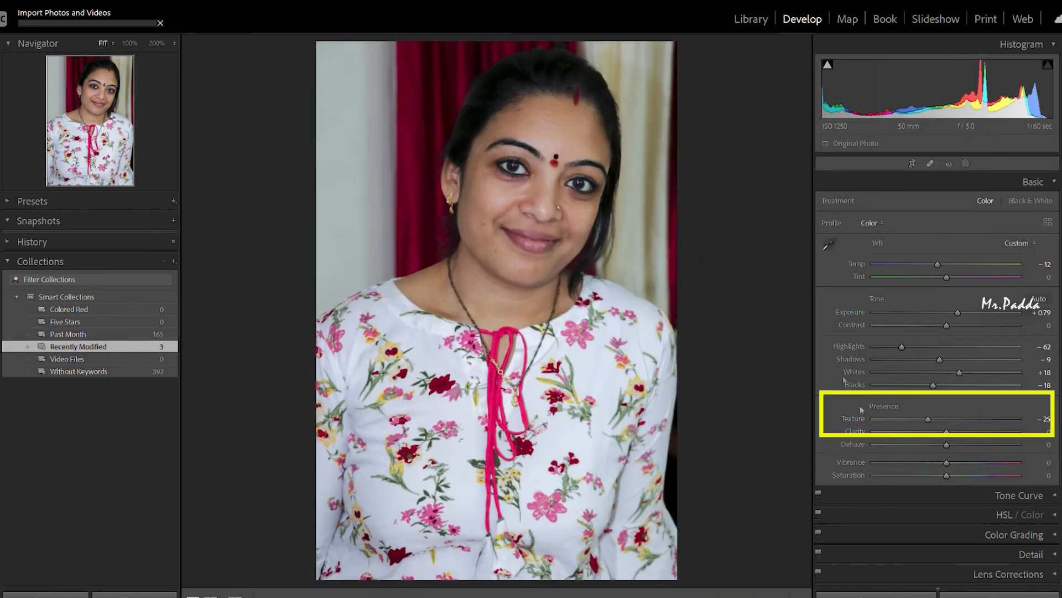
Step: Sharpen the photo with Amount 20 and Radius 1.6, adjust the sharpening Detail, and check the eyes at 100%
{"action": "scroll", "coordinate": [1061, 380], "scroll_direction": "down", "scroll_amount": 3}
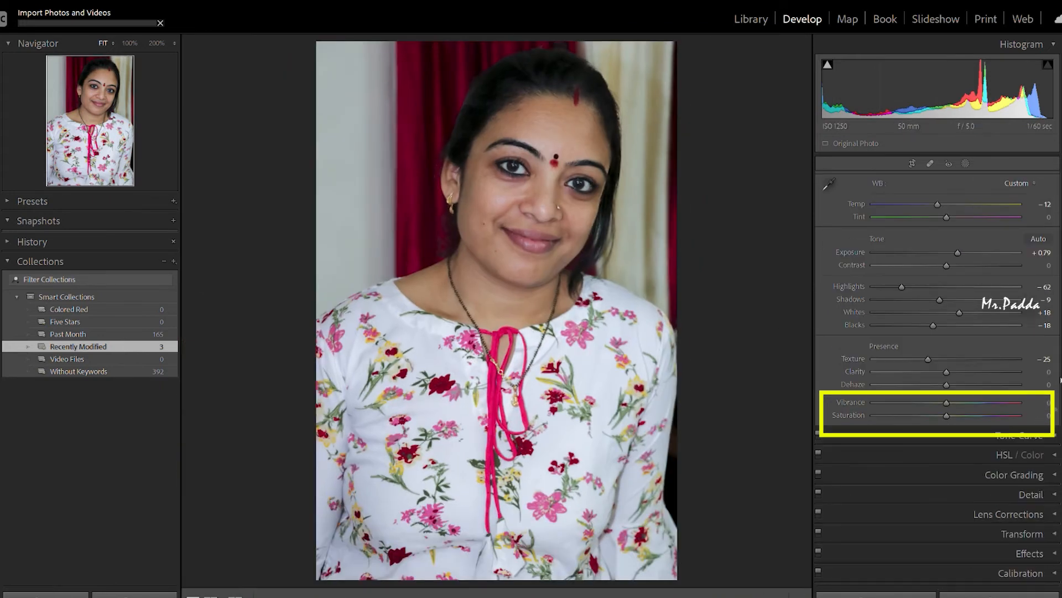
{"action": "left_click", "coordinate": [1046, 477]}
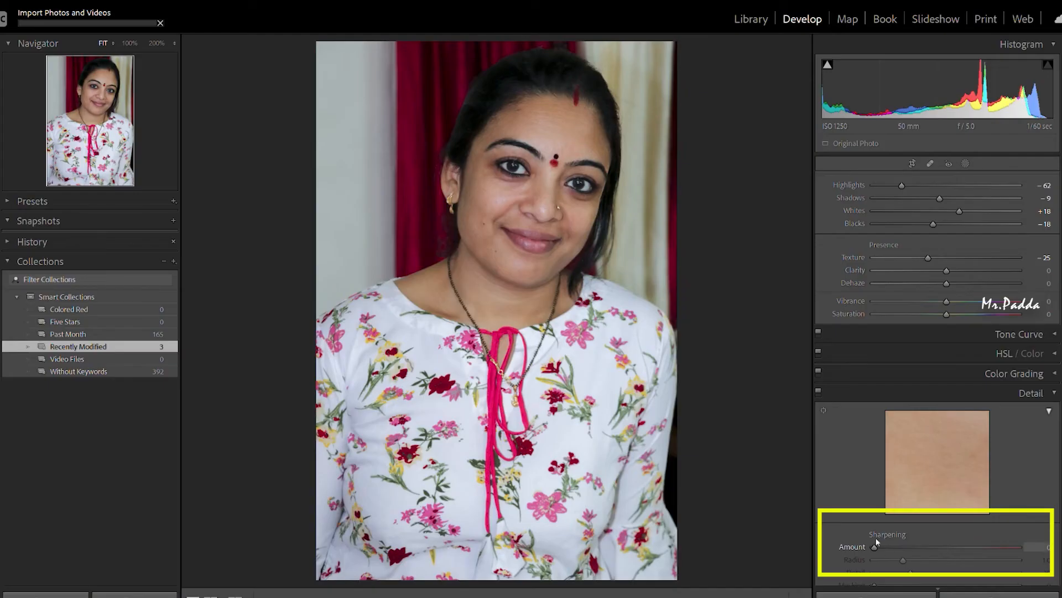
{"action": "left_click_drag", "start_coordinate": [892, 540], "coordinate": [895, 539]}
{"action": "left_click", "coordinate": [529, 124]}
{"action": "left_click", "coordinate": [531, 124]}
{"action": "left_click", "coordinate": [546, 182]}
{"action": "left_click", "coordinate": [547, 180]}
{"action": "left_click", "coordinate": [556, 126]}
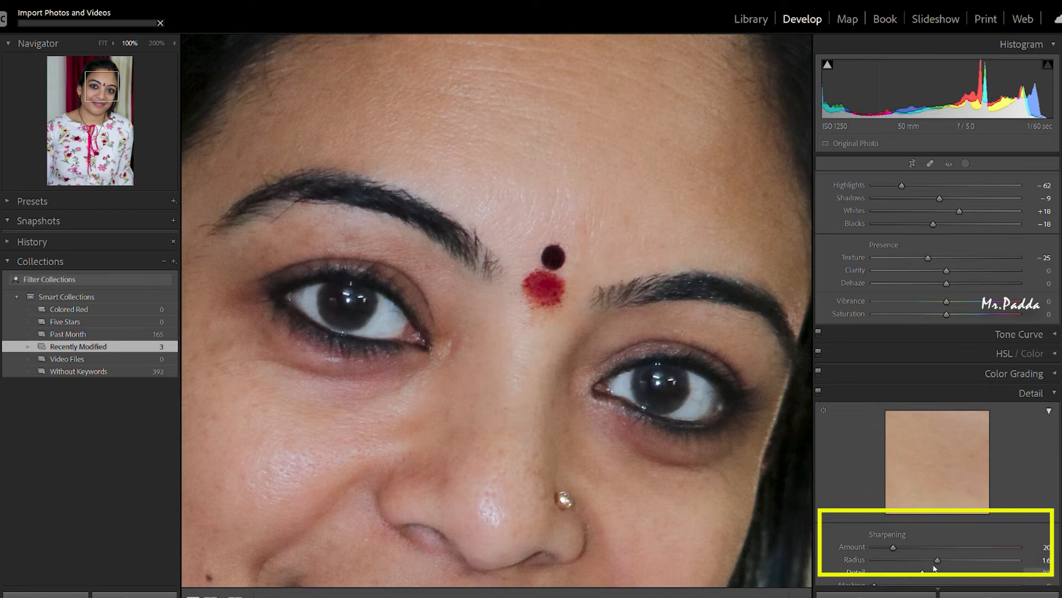
{"action": "left_click", "coordinate": [694, 259]}
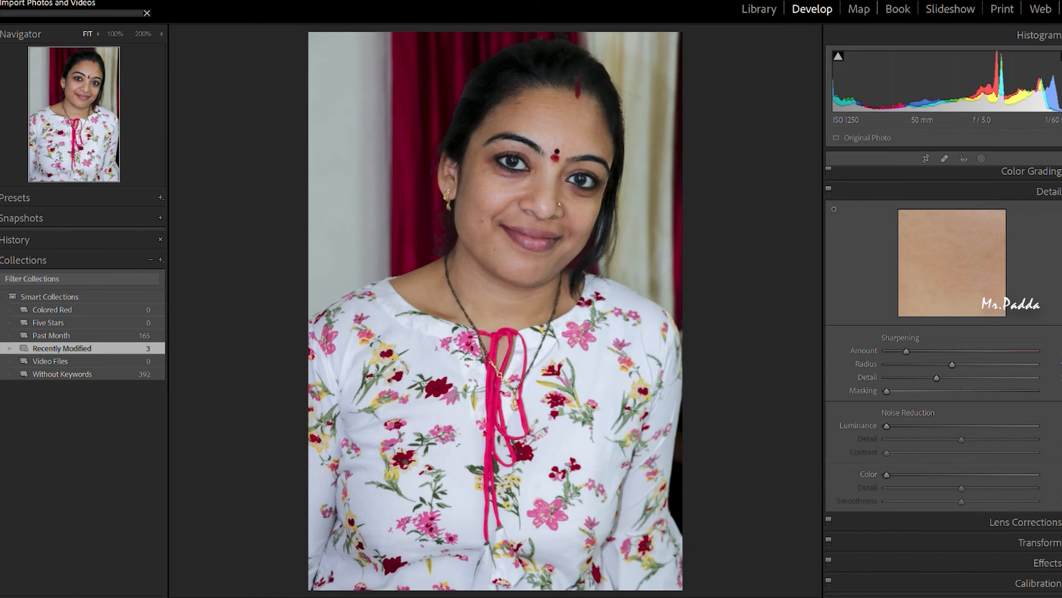
Step: Add a dark post-crop vignette in Highlight Priority style, with slightly higher Midpoint and Feather and slightly lower Roundness
{"action": "left_click", "coordinate": [1043, 563]}
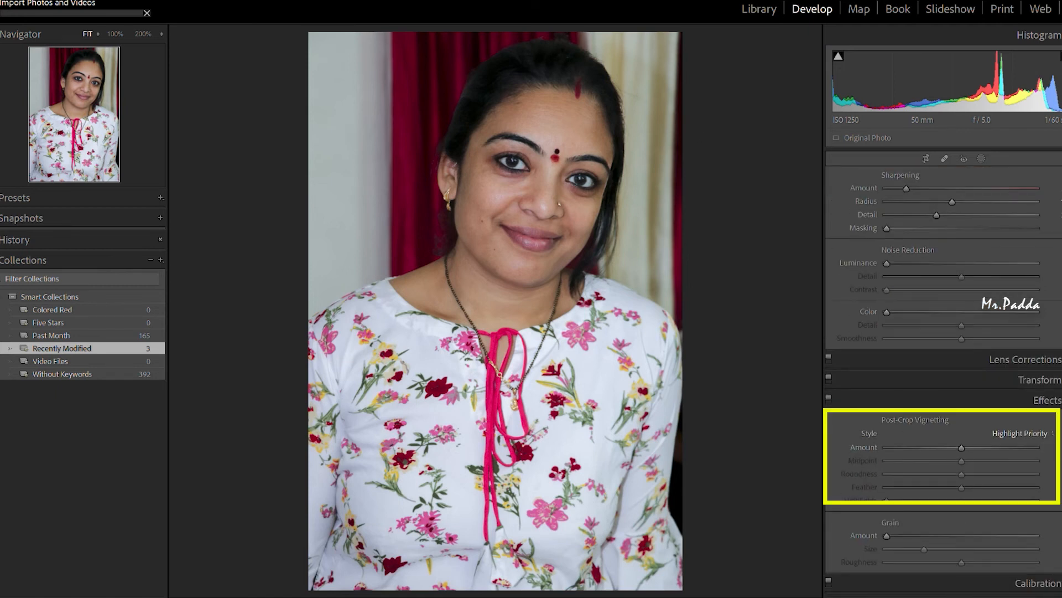
{"action": "left_click_drag", "start_coordinate": [961, 447], "coordinate": [924, 446]}
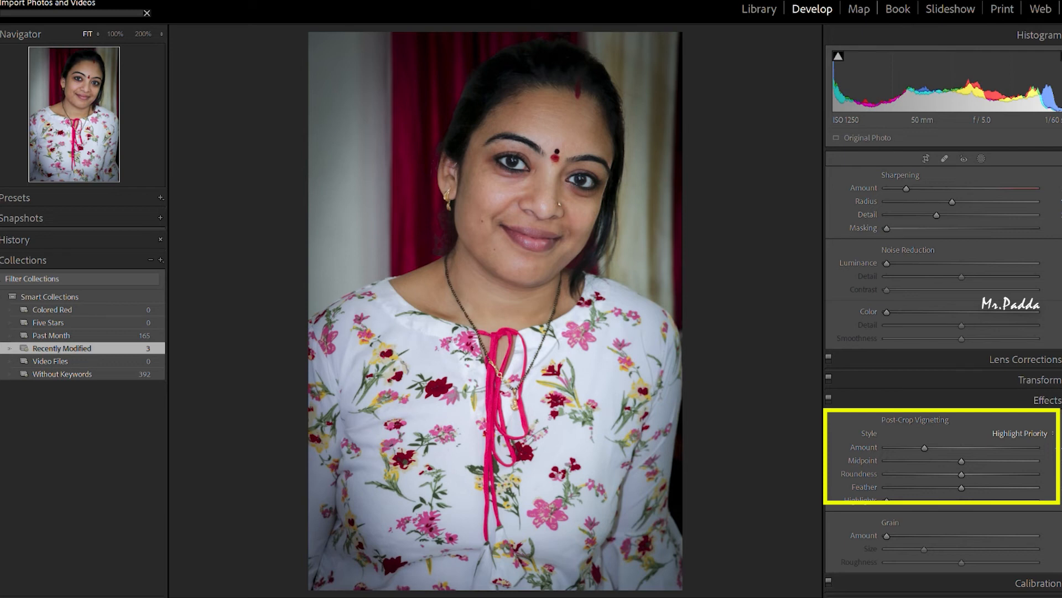
{"action": "left_click_drag", "start_coordinate": [921, 446], "coordinate": [952, 472]}
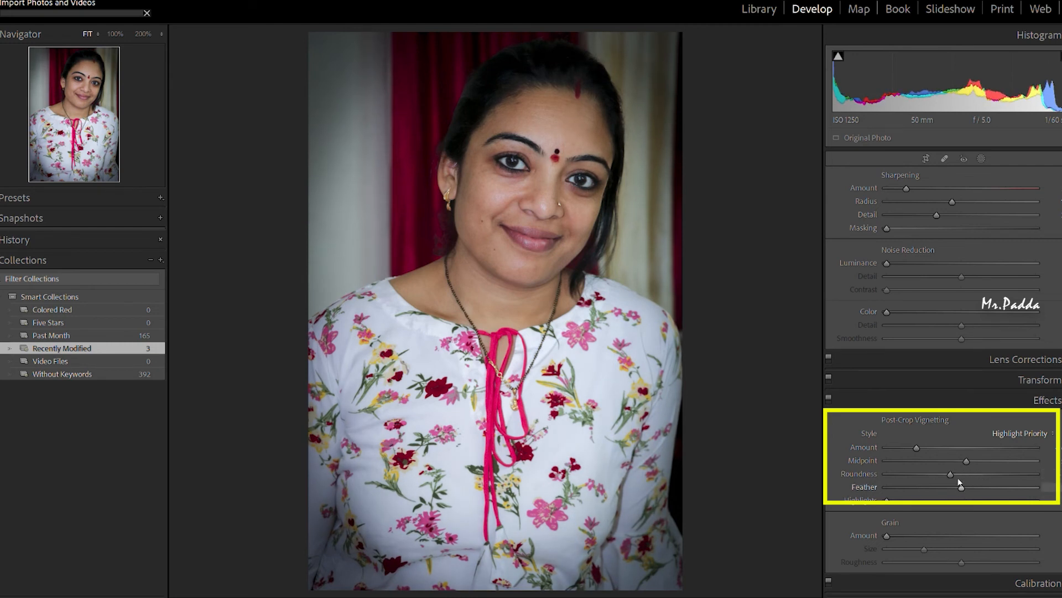
{"action": "left_click_drag", "start_coordinate": [963, 486], "coordinate": [971, 486]}
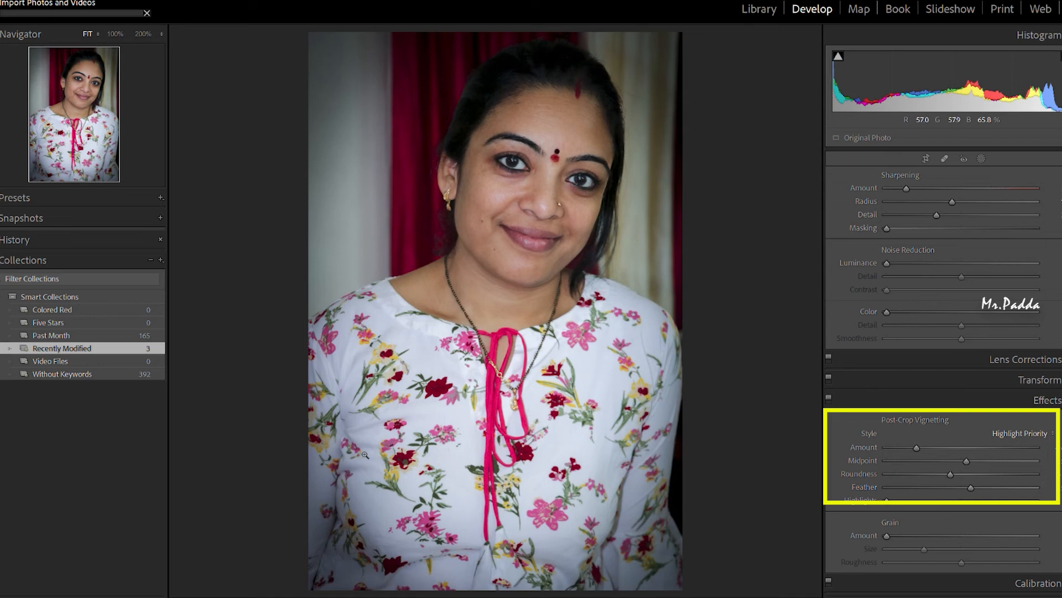